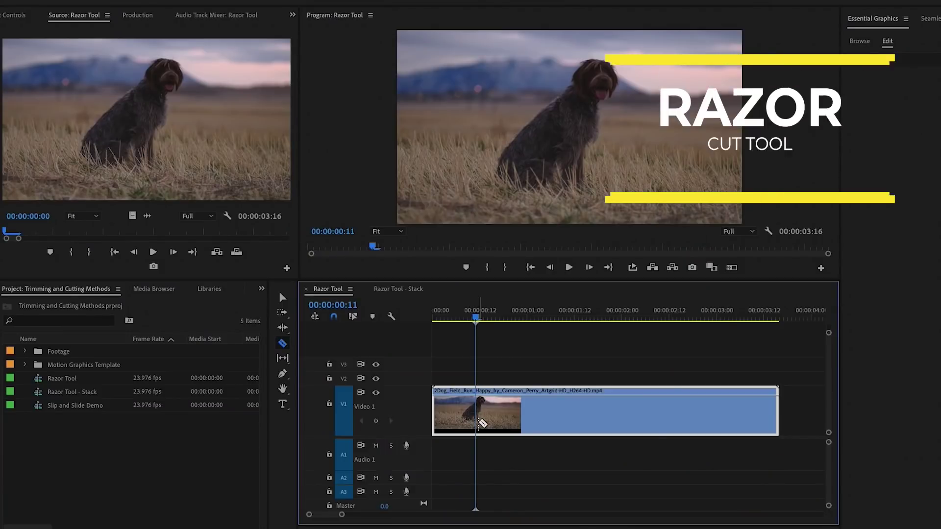
- Split the dog clip at the playhead, trim its end shorter, and ripple-trim the first clip's end
left_click(478, 422)
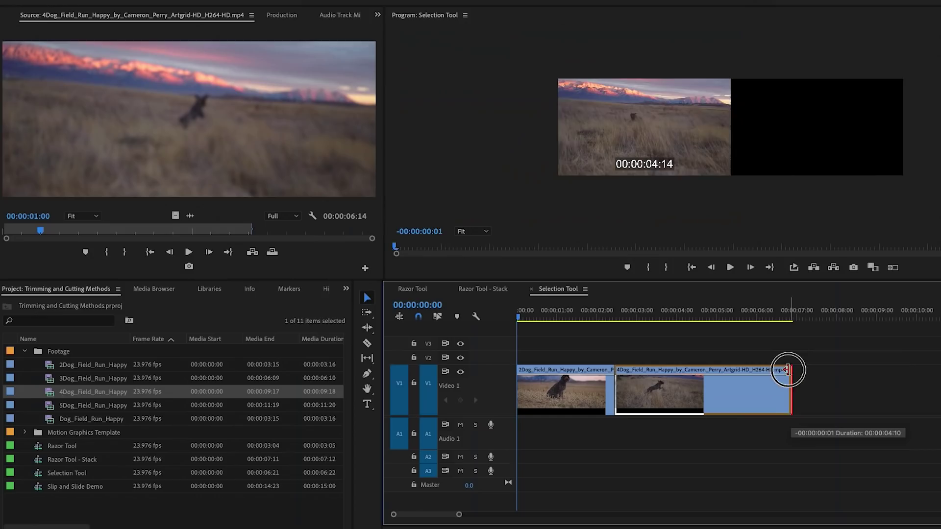
mouse_move(786, 374)
left_mouse_down()
mouse_move(738, 372)
mouse_move(775, 369)
left_mouse_up()
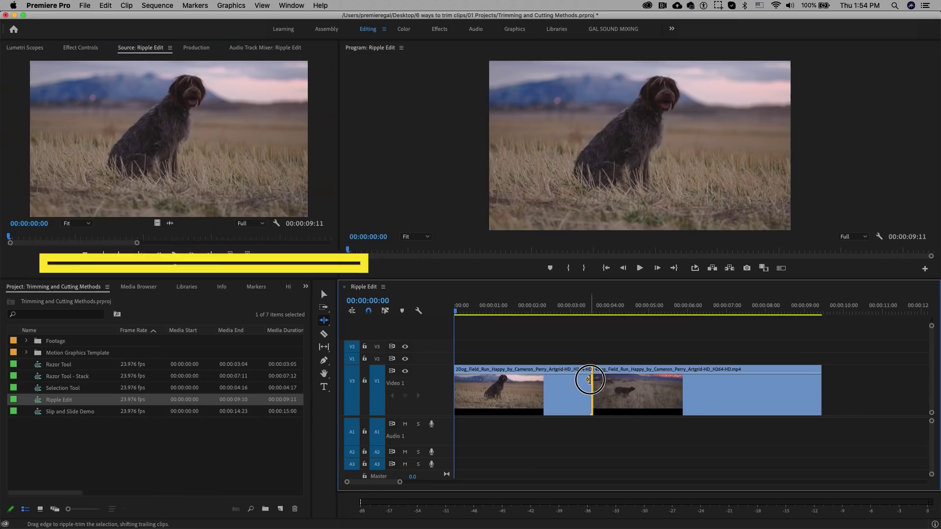
mouse_move(576, 380)
left_mouse_down()
mouse_move(547, 381)
mouse_move(593, 380)
left_mouse_up()
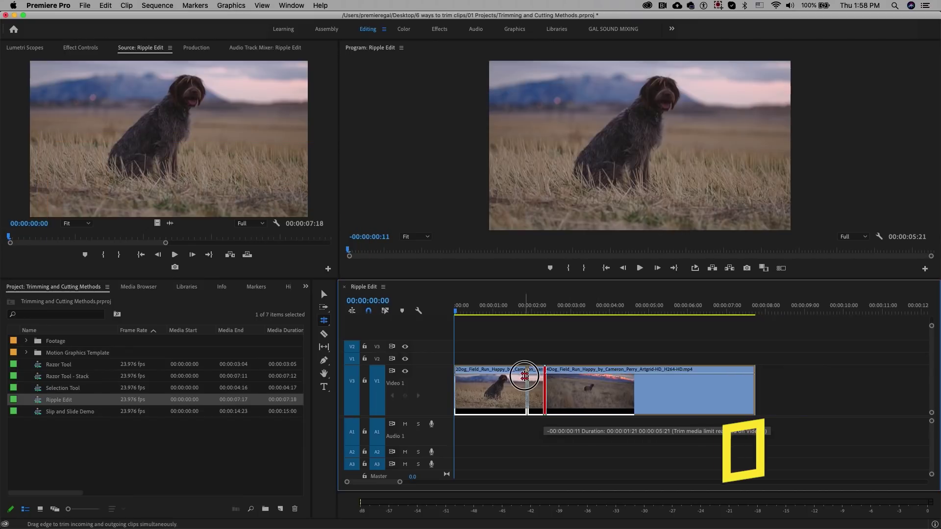
- Roll the edit point between the two clips and slip the middle clip's content in place
left_click_drag(545, 380, 574, 377)
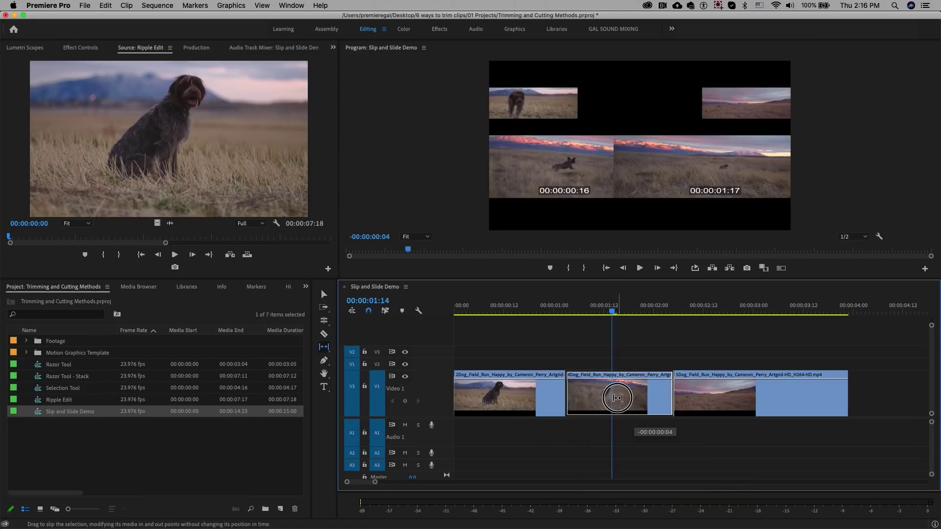
left_click_drag(598, 398, 580, 399)
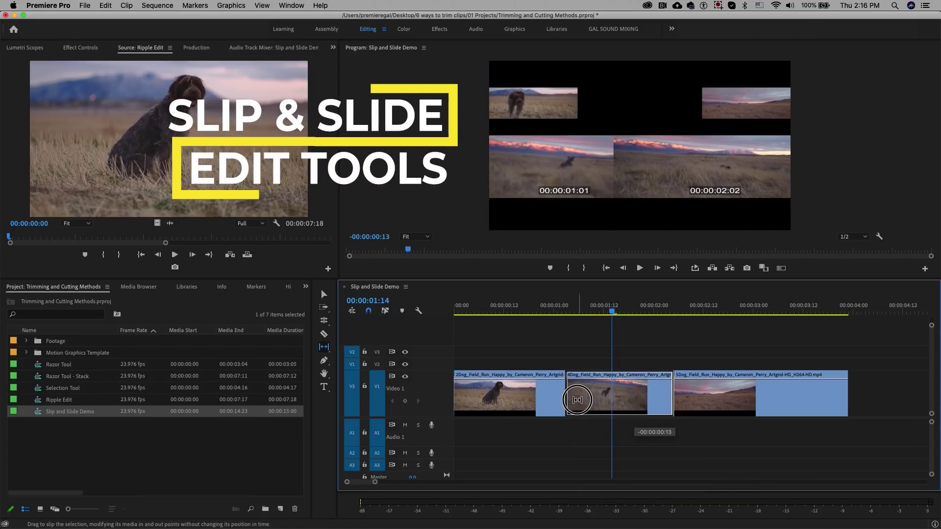
left_click_drag(620, 401, 618, 401)
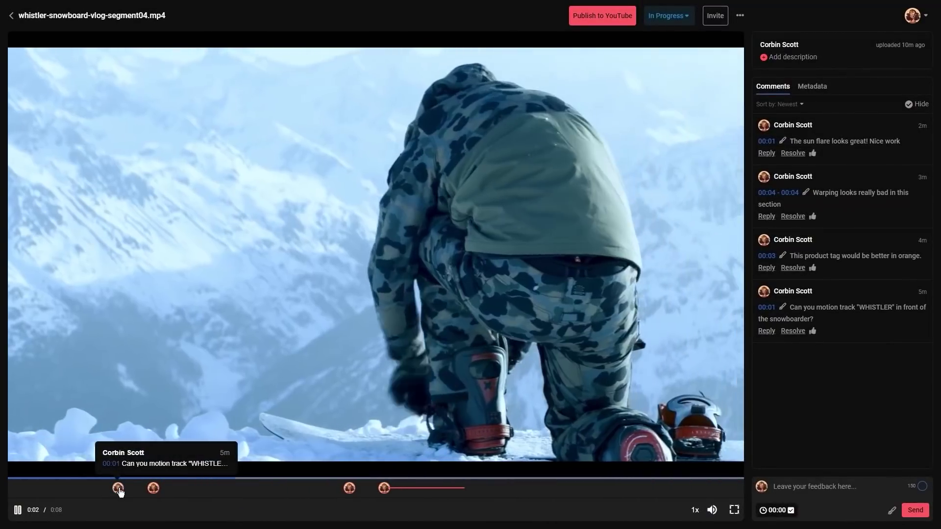
- Jump to the WHISTLER comment, file 191.jpg in Archive, and upload travel-recap-thumbnail_updated.jpg
left_click(119, 488)
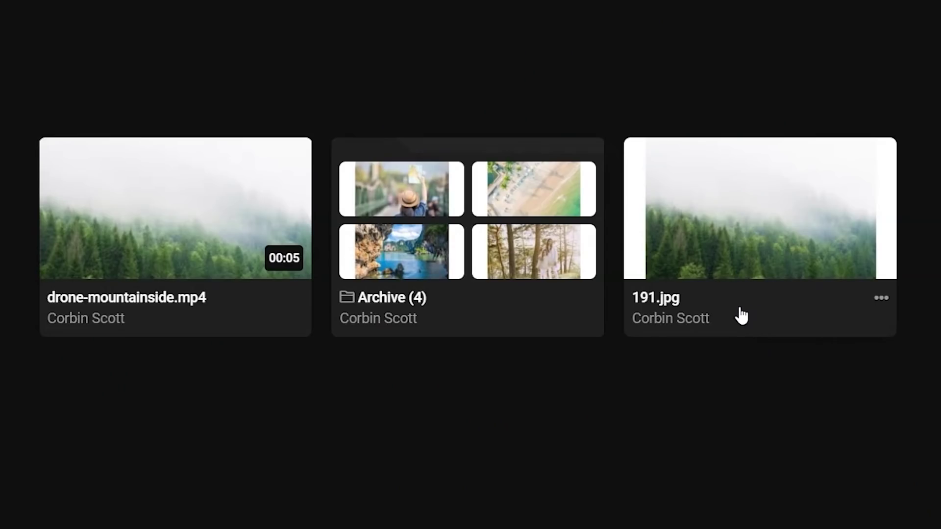
left_click_drag(740, 316, 487, 306)
left_click_drag(929, 387, 773, 339)
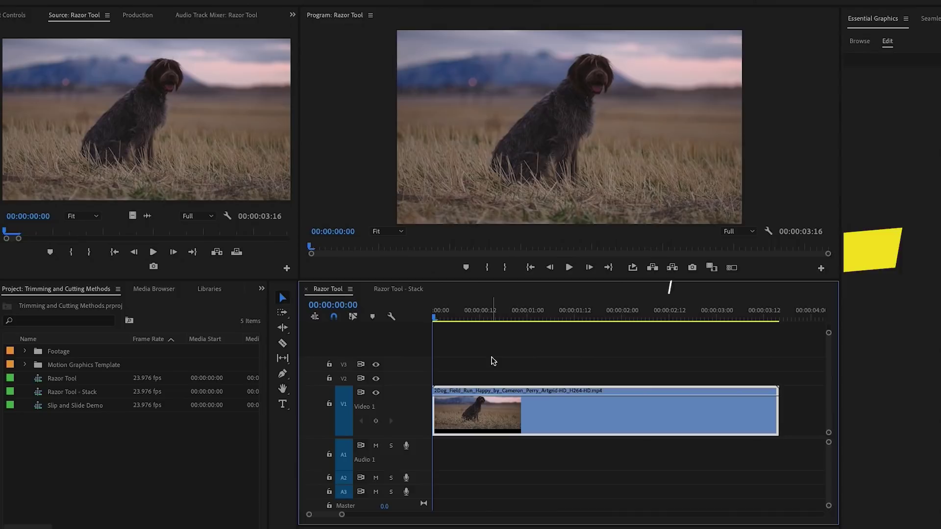
- Razor-cut the dog clip at 00:00:00:11 and delete the short opening piece, leaving a gap
key("c")
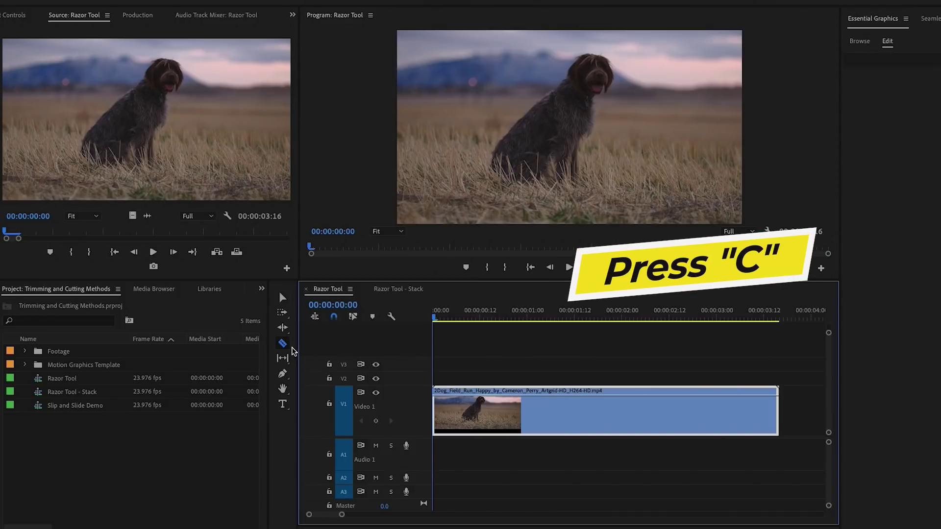
left_click_drag(435, 318, 477, 326)
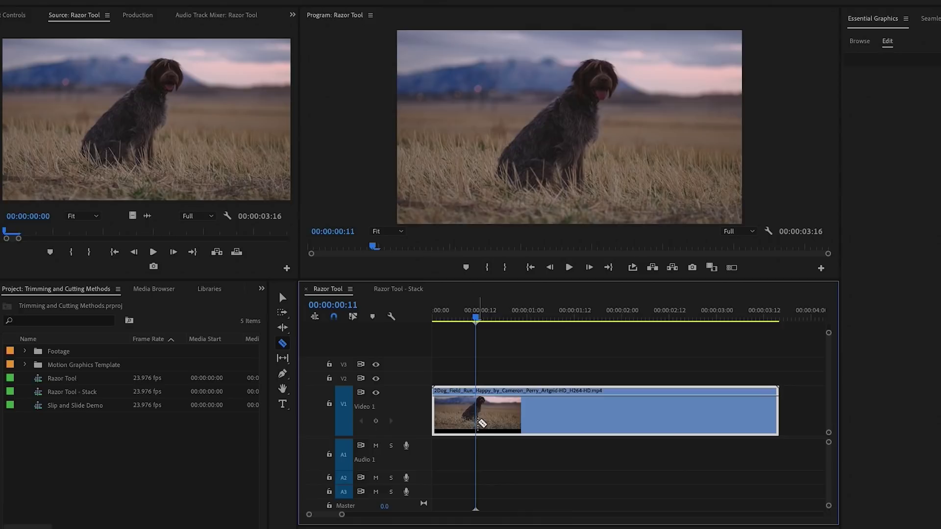
left_click(478, 420)
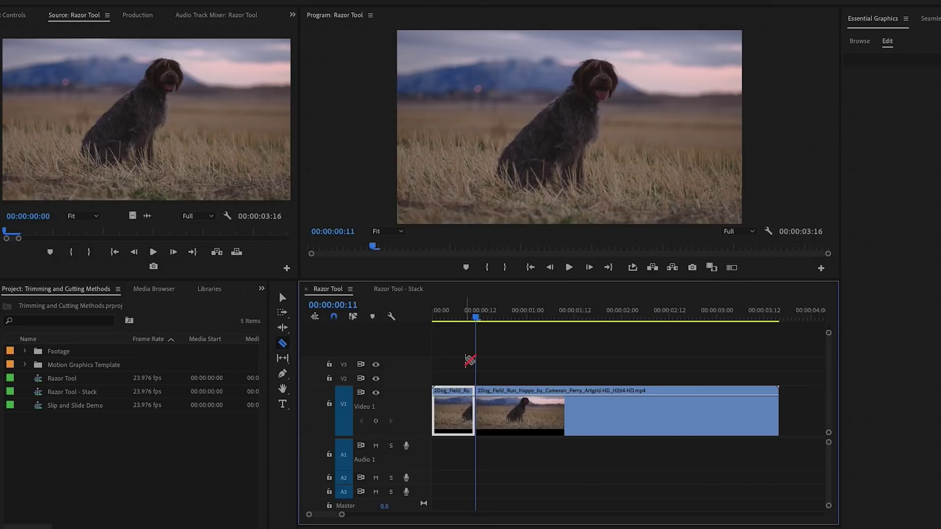
key("v")
key("Delete")
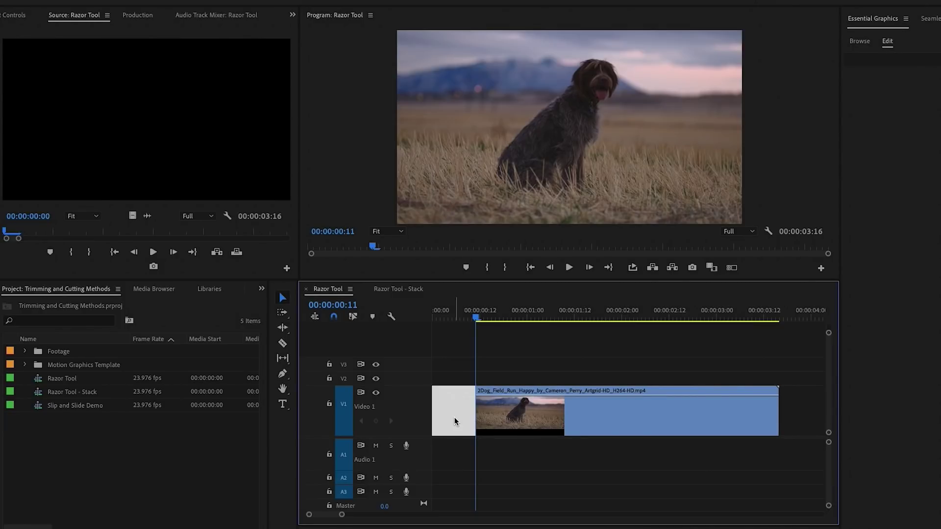
- Ripple-delete the 11-frame opening piece so the dog clip starts at zero, running 00:00:03:05
key("Delete")
key("ctrl+z")
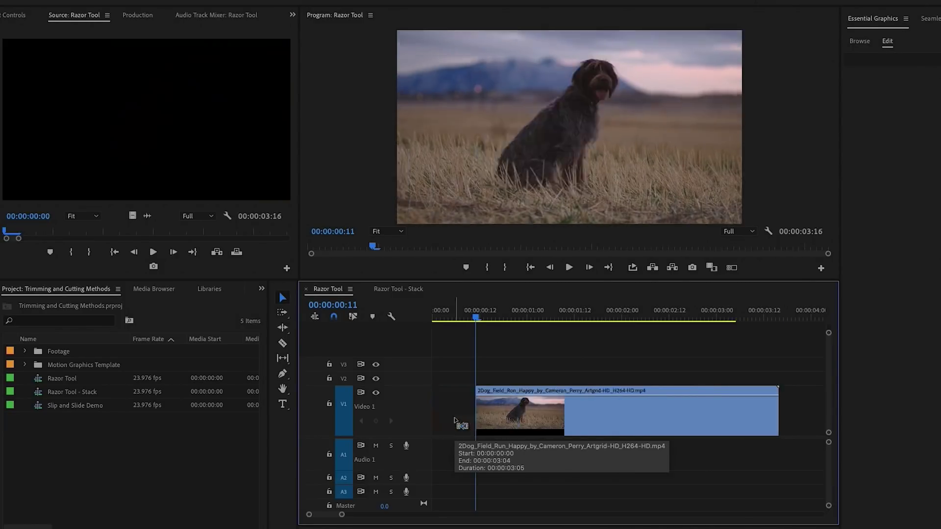
left_click_drag(455, 421, 455, 420)
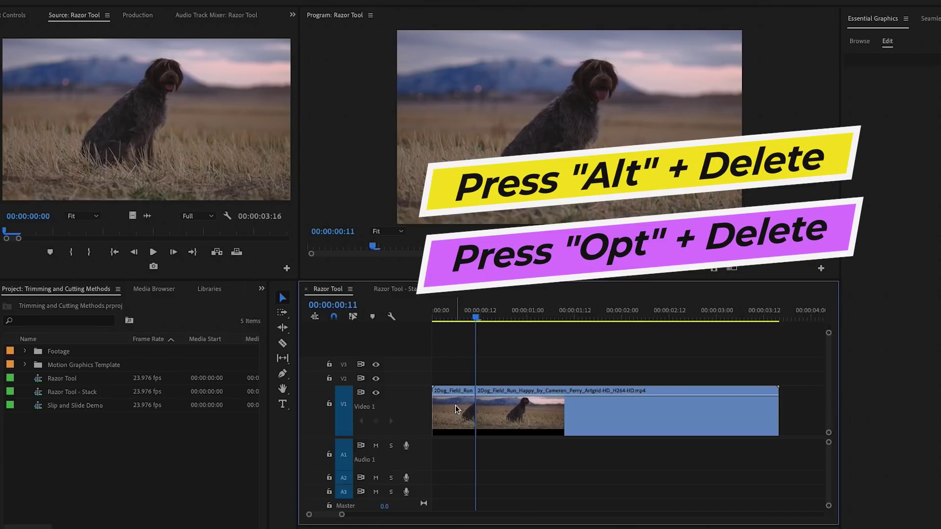
left_click(454, 405)
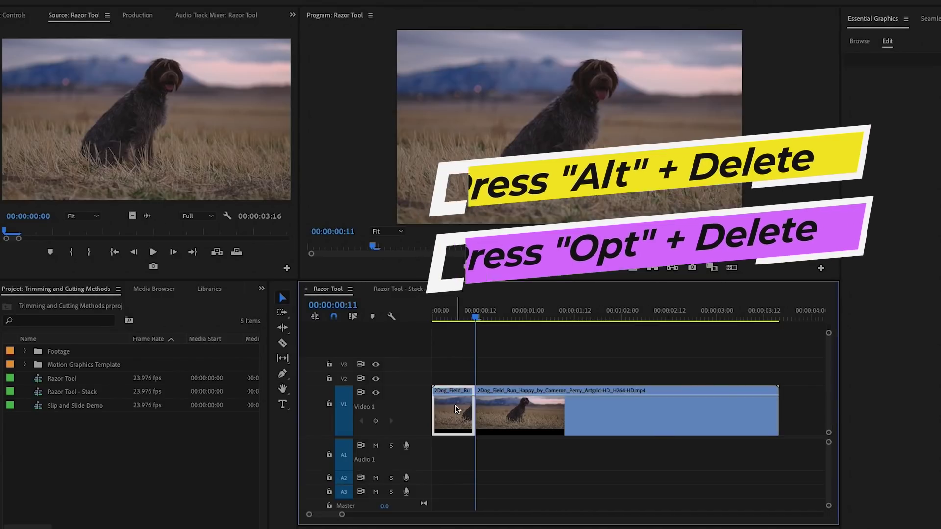
key("alt+Delete")
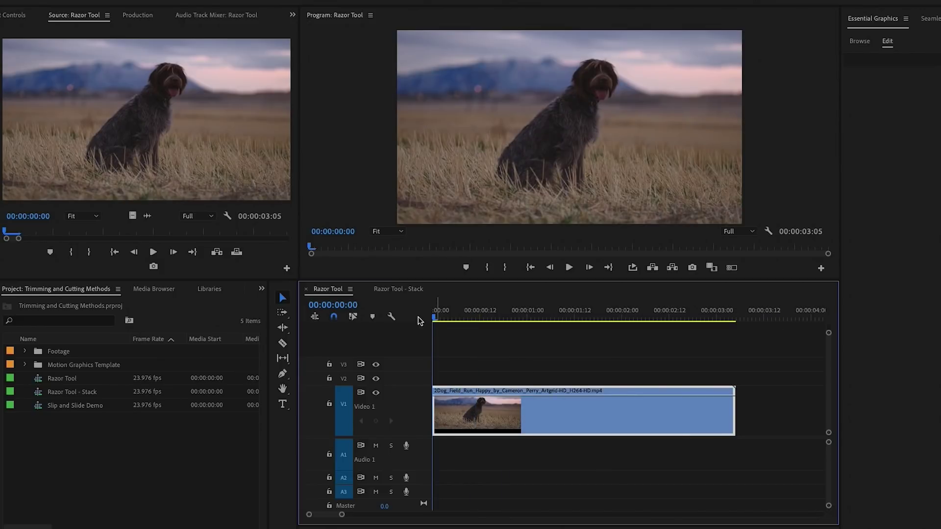
- In the Razor Tool - Stack sequence, ripple-delete the title and clip pieces after 00:00:07:12
left_click(399, 289)
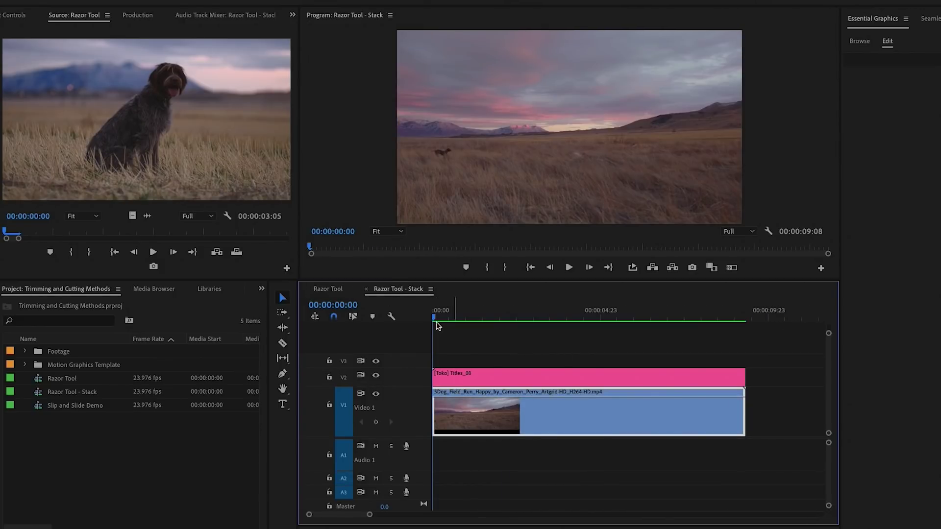
left_click_drag(446, 319, 685, 317)
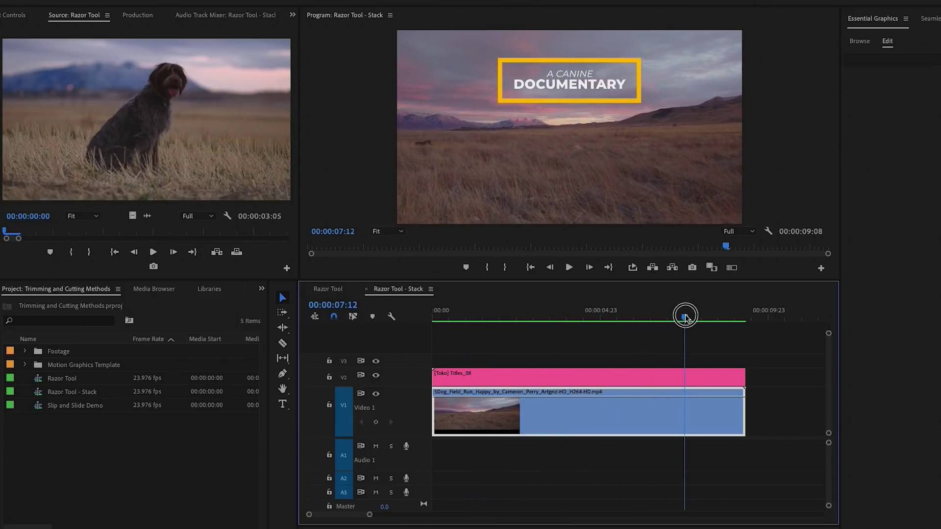
key("c")
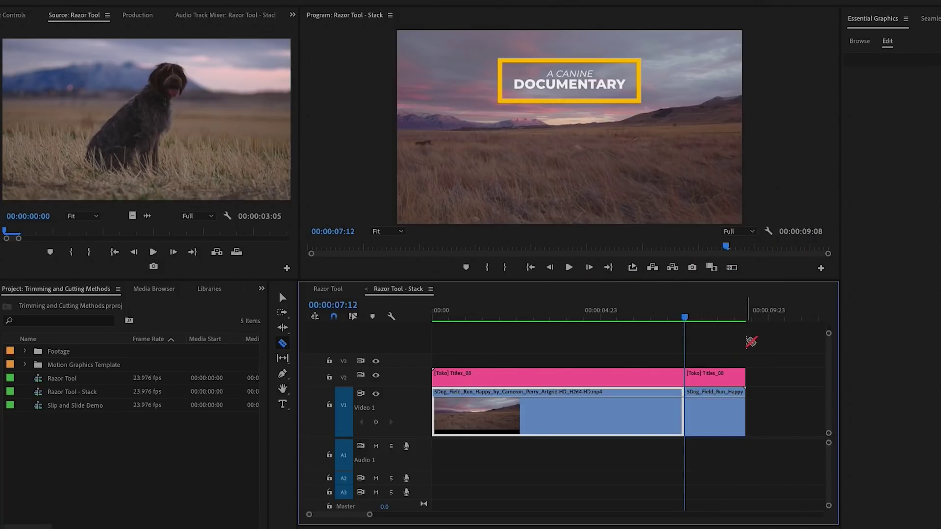
key("v")
left_click_drag(709, 348, 724, 406)
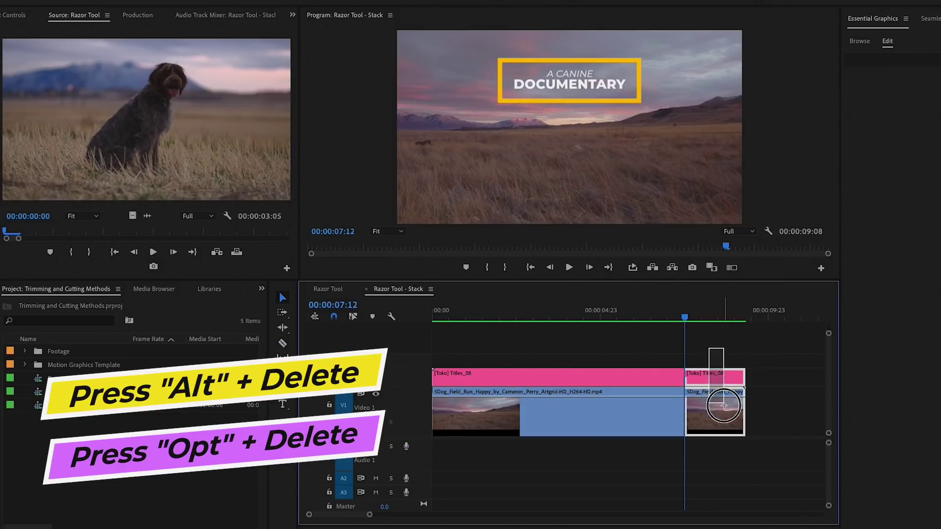
key("alt+Delete")
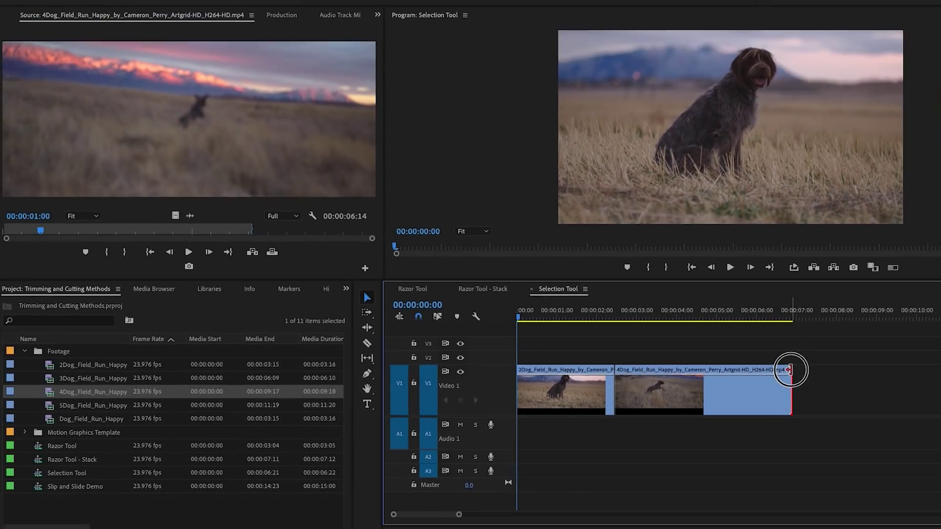
- Extend the 4Dog clip's end to its media limit, making the sequence 00:00:12:00
left_click_drag(790, 354, 940, 371)
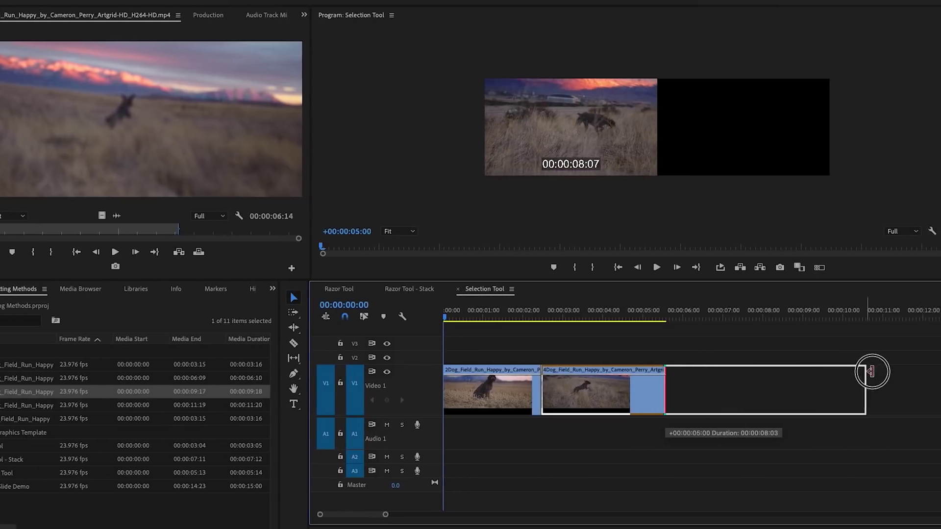
left_click_drag(872, 371, 904, 378)
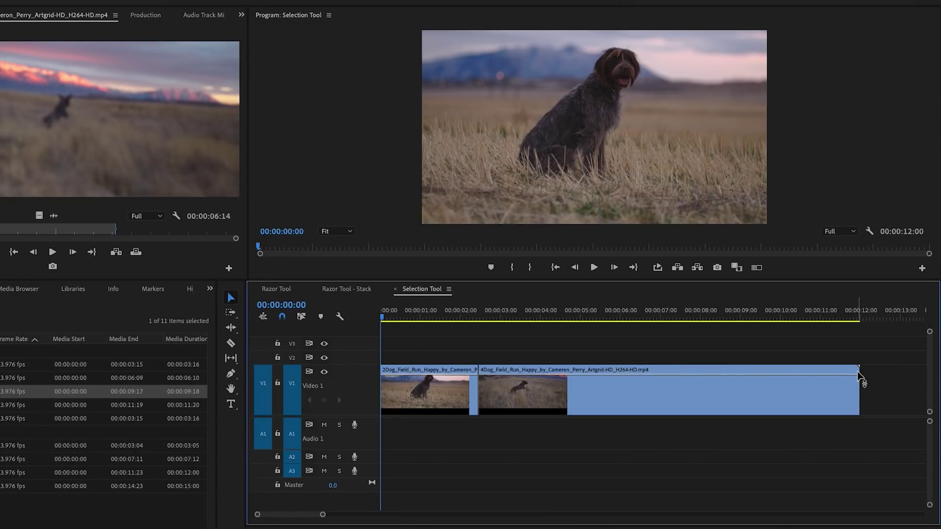
- Trim 4Dog's end back to about 00:00:05:12 and pull 2Dog's out point to 00:00:01:16
left_click_drag(858, 366, 880, 368)
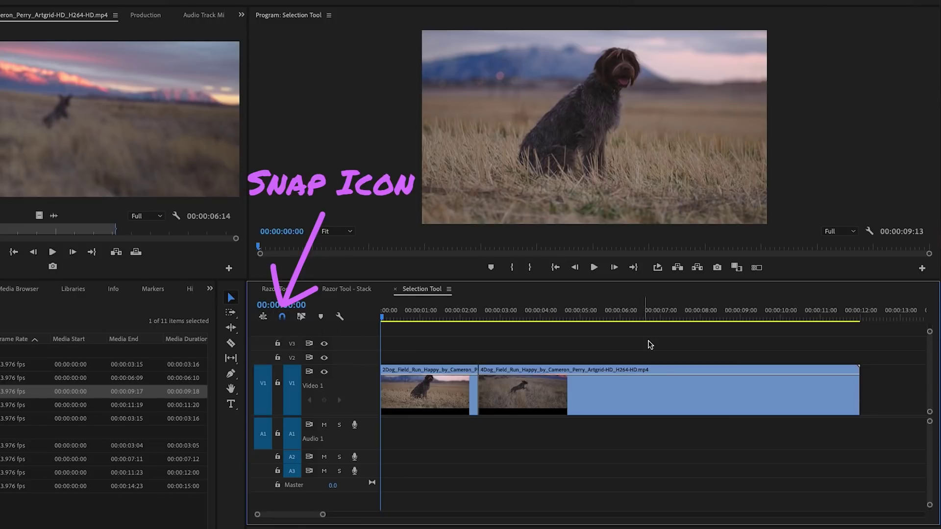
left_click_drag(569, 314, 602, 317)
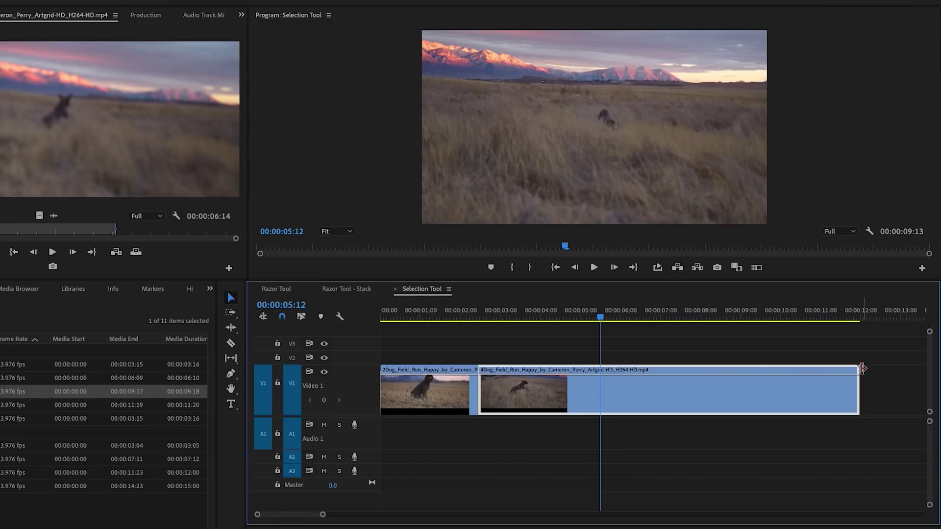
left_click_drag(857, 370, 599, 377)
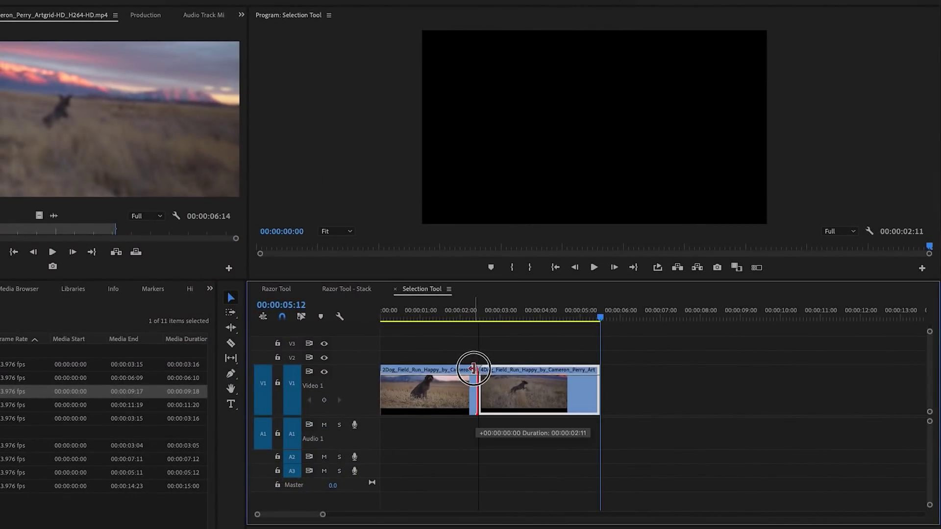
left_click_drag(456, 367, 446, 365)
left_click_drag(439, 315, 448, 315)
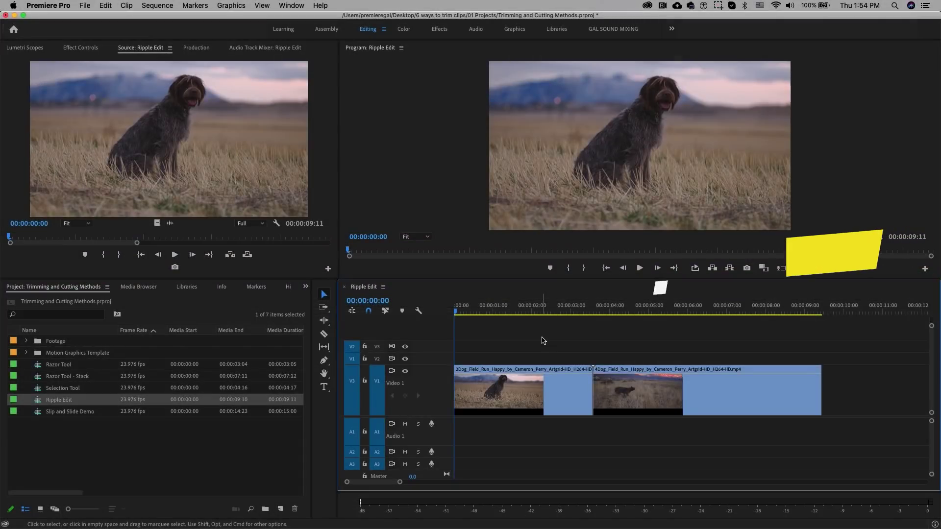
- Select the Ripple Edit tool (B) in the Ripple Edit sequence
key("b")
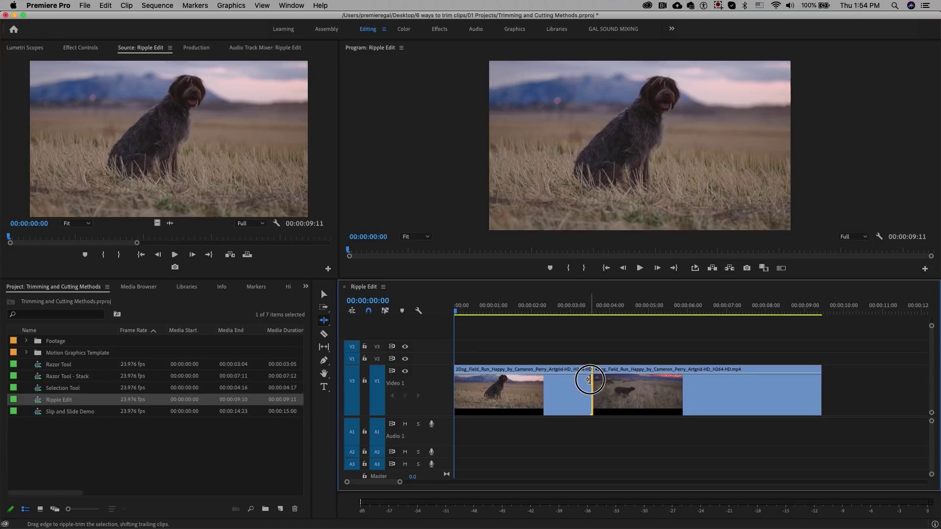
- Ripple-trim the 2Dog–4Dog edit points so the clips stay back-to-back and the sequence runs 00:00:07:18
left_click_drag(589, 380, 549, 381)
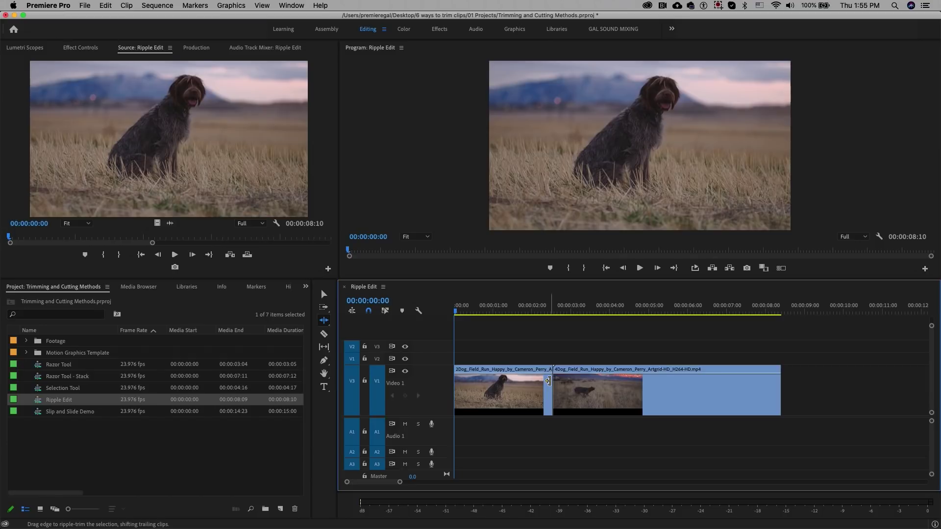
left_click_drag(551, 381, 595, 379)
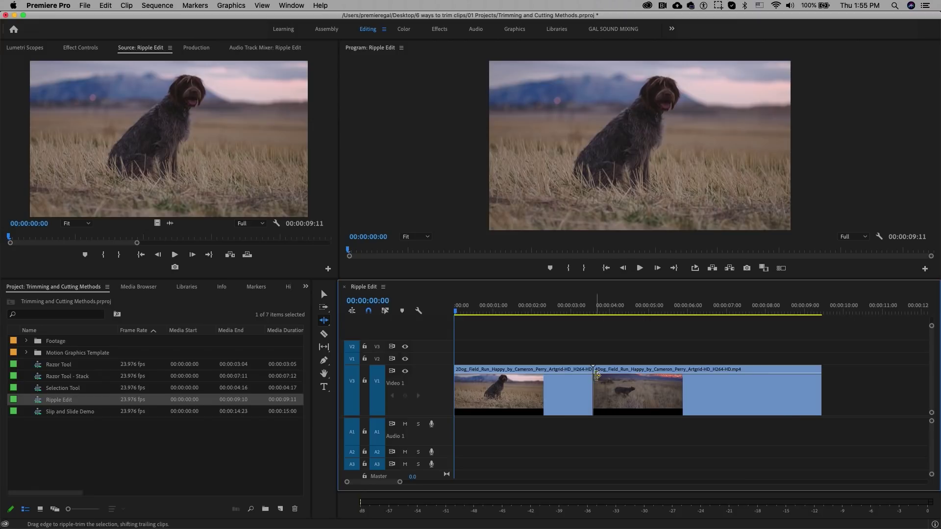
left_click_drag(590, 375, 570, 376)
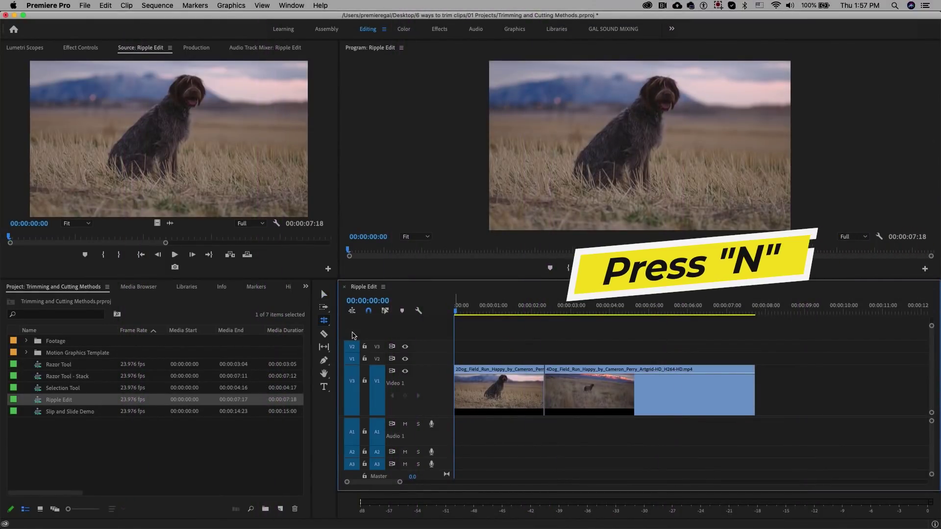
- Roll the 2Dog–4Dog cut earlier and later with the Rolling Edit tool, then play from about 1.7 seconds
left_click(324, 320)
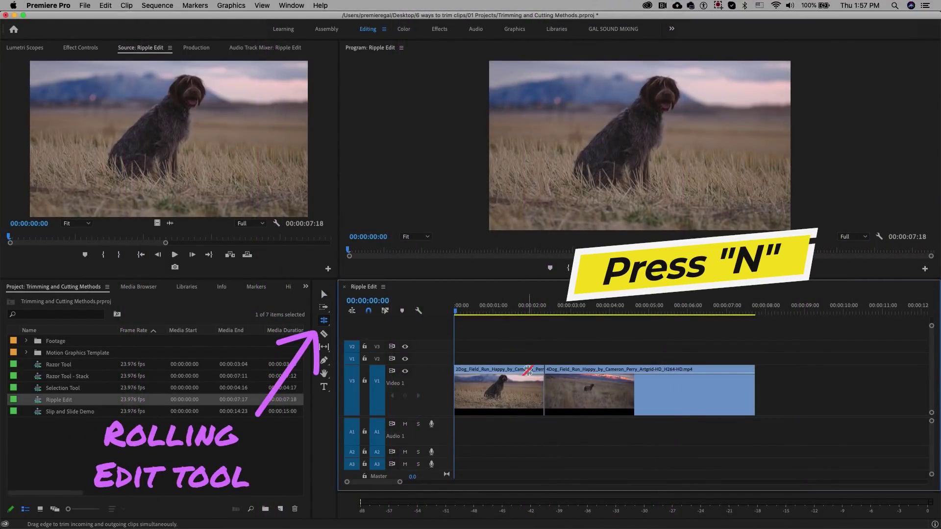
left_click_drag(543, 377, 536, 377)
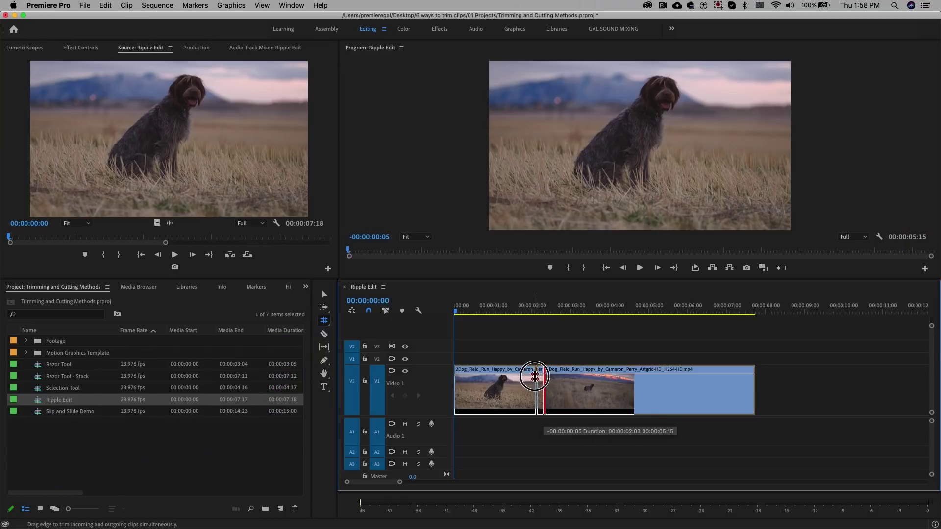
left_click_drag(524, 376, 546, 376)
left_click(524, 314)
key("space")
key("space")
- Roll the cut to about 00:00:02:00 and play through it from 00:00:00:20
left_click_drag(545, 373, 535, 373)
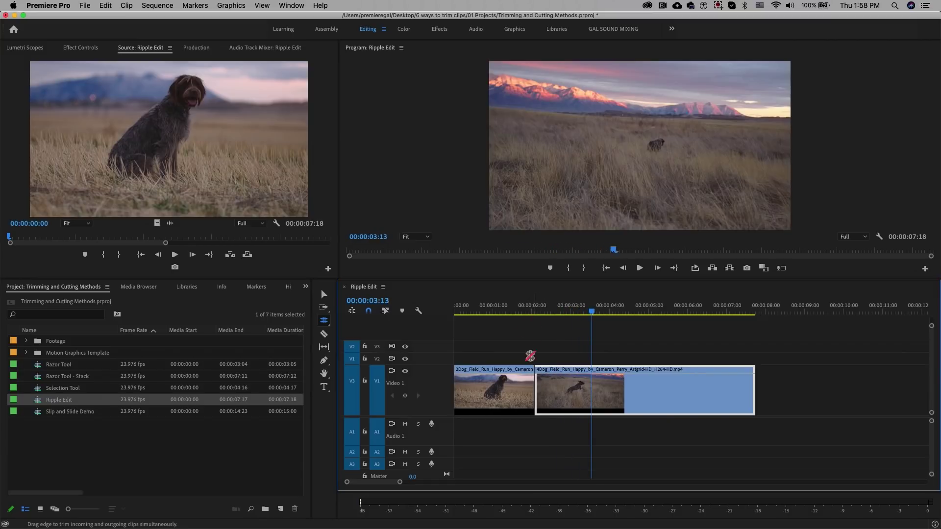
left_click(488, 312)
key("space")
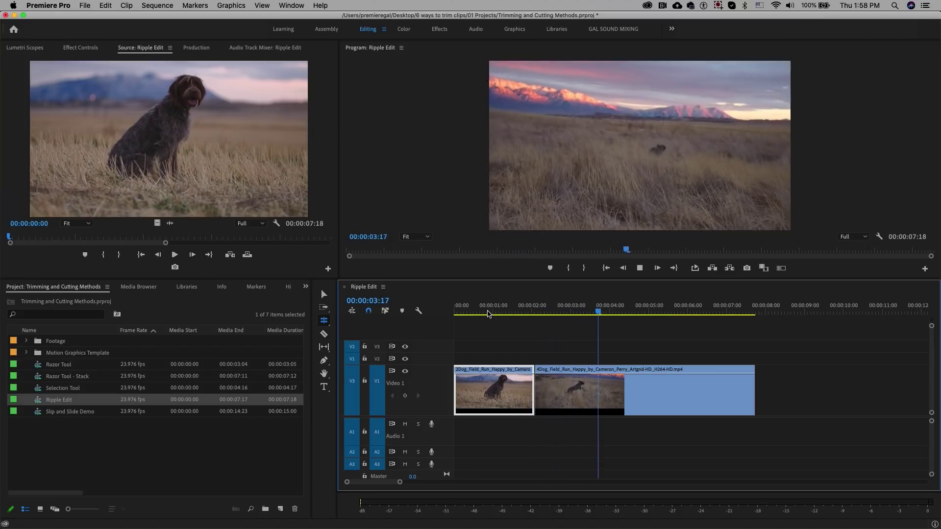
key("space")
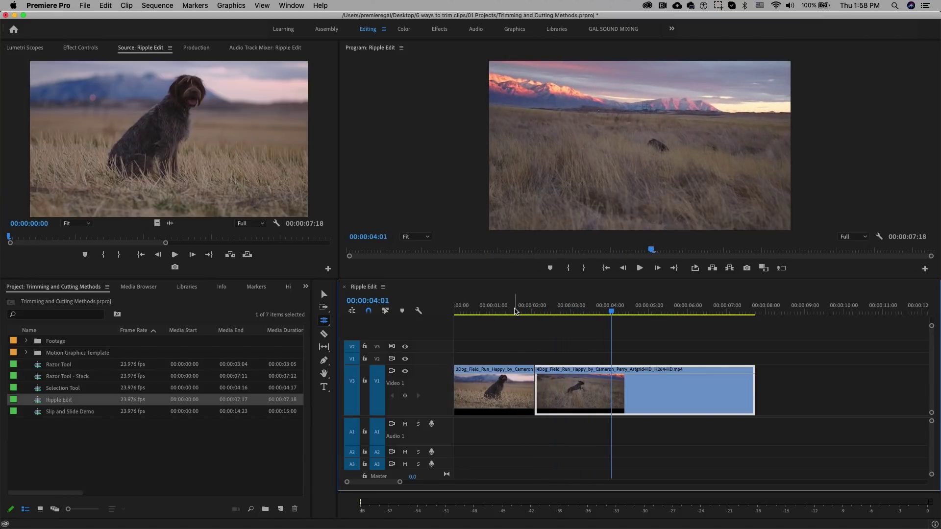